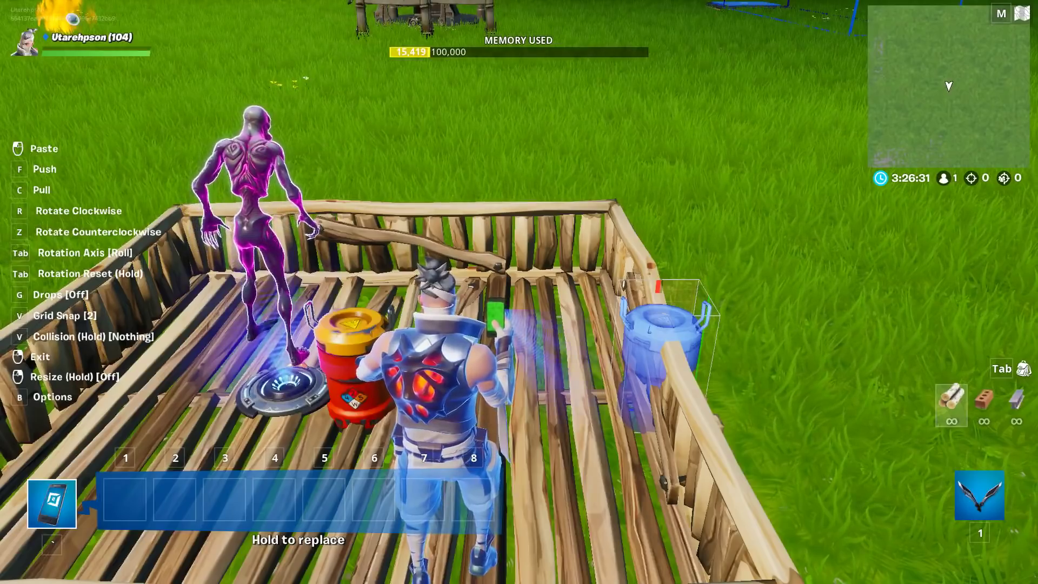
- Place the Explosive Device at the far end of the wooden pen and set Explode When Receiving From to Channel 1
key(a)
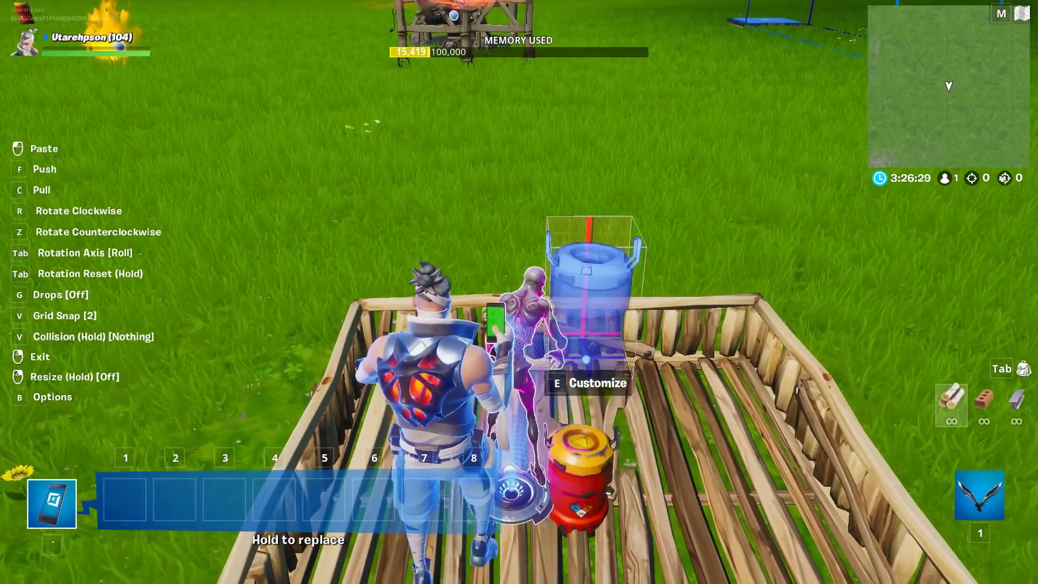
click(519, 292)
right_click(519, 292)
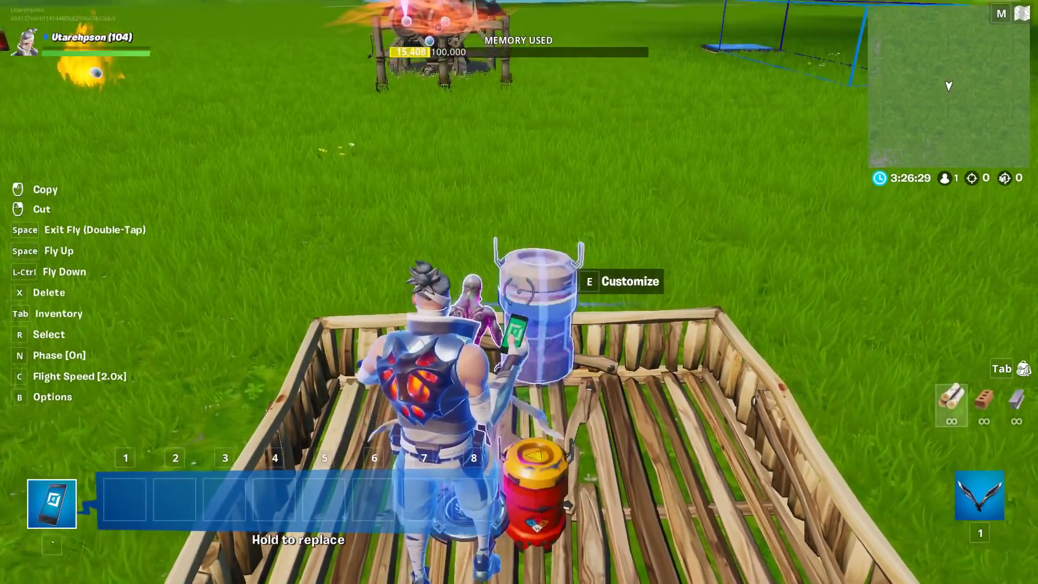
key(e)
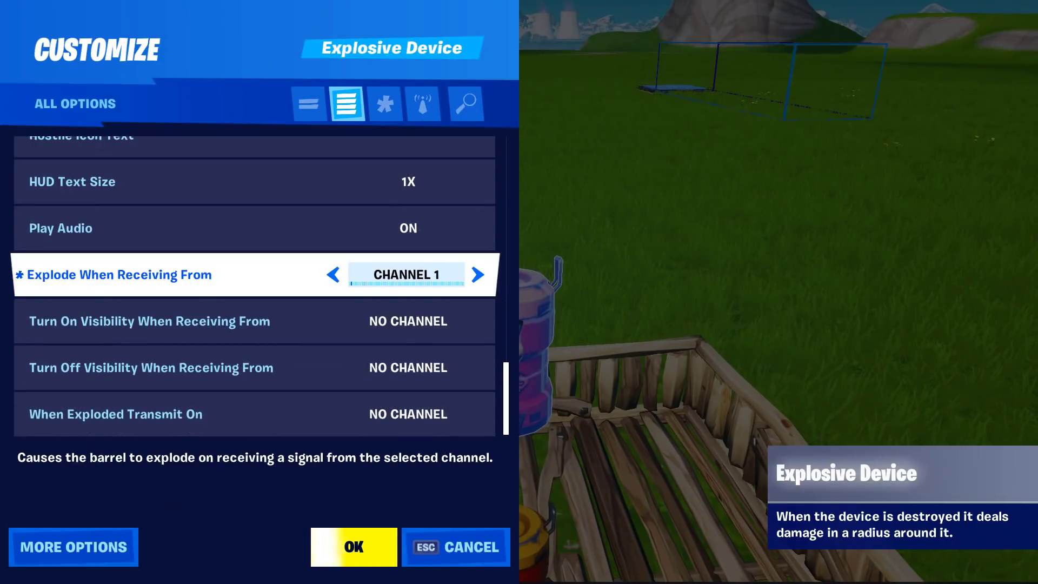
key(Escape)
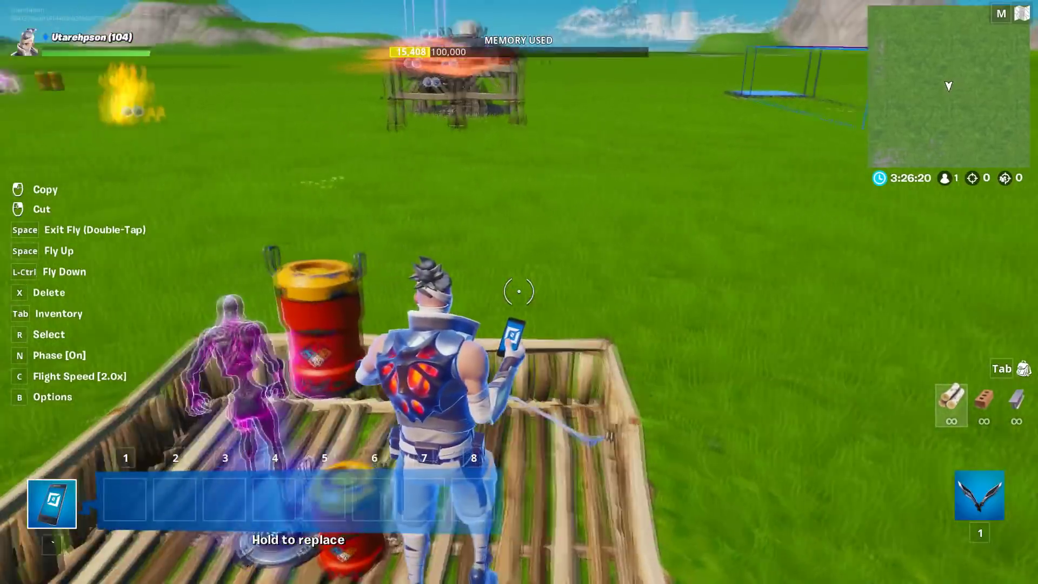
- Copy the Explosive Device and paste copies inside and around the wooden pen, including behind its far edge
click(518, 291)
key(d)
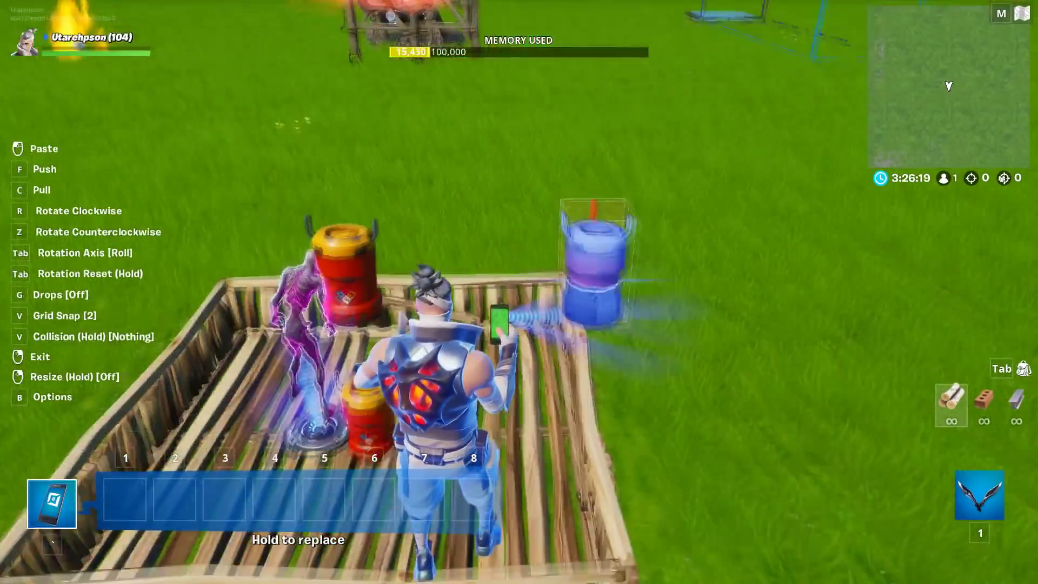
click(519, 292)
click(518, 293)
key(a)
key(d)
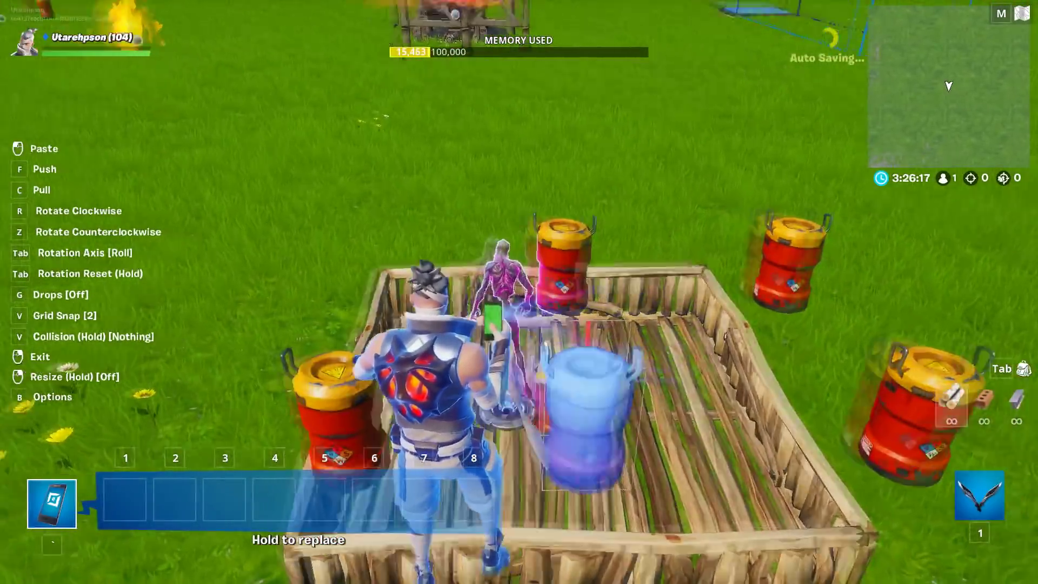
click(520, 292)
key(a)
click(519, 292)
key(w)
key(d)
click(519, 292)
click(519, 292)
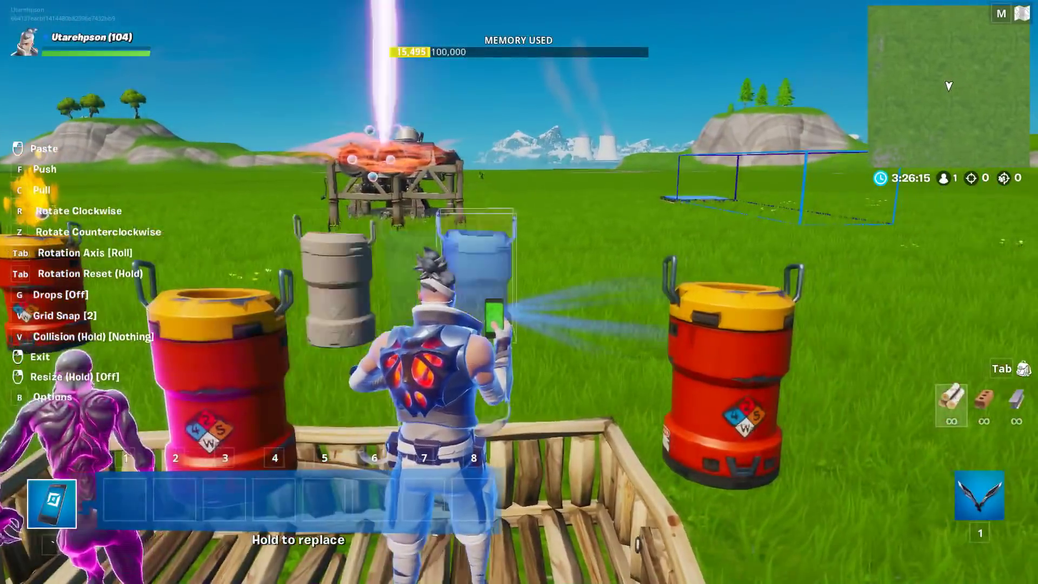
click(519, 292)
key(a)
key(s)
click(519, 292)
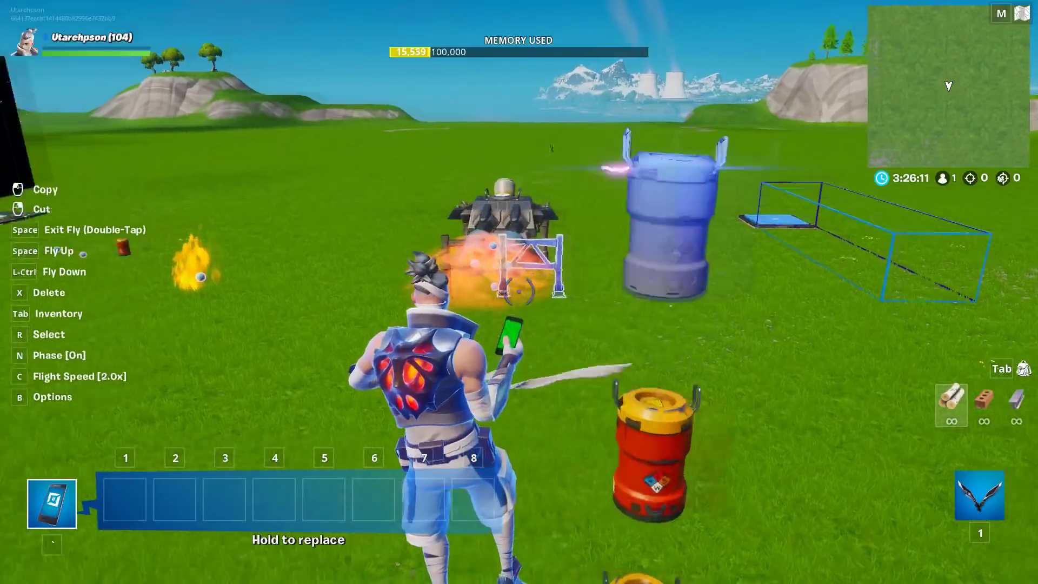
- Equip a Trigger, place it inside the Sequencer's zone beside the blue pad, and set When Triggered Transmit On to Channel 1
key(Tab)
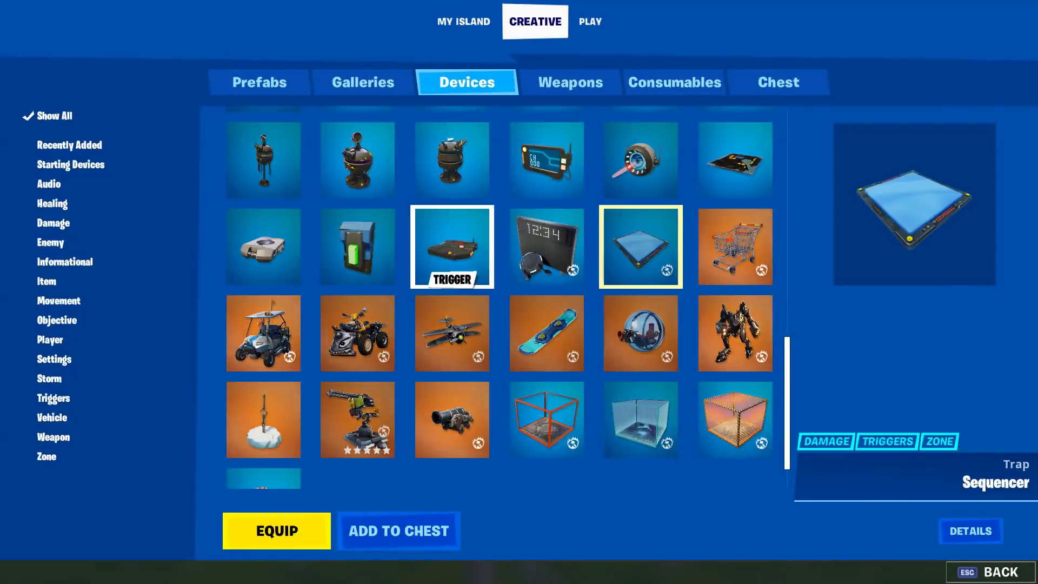
double_click(451, 246)
click(519, 292)
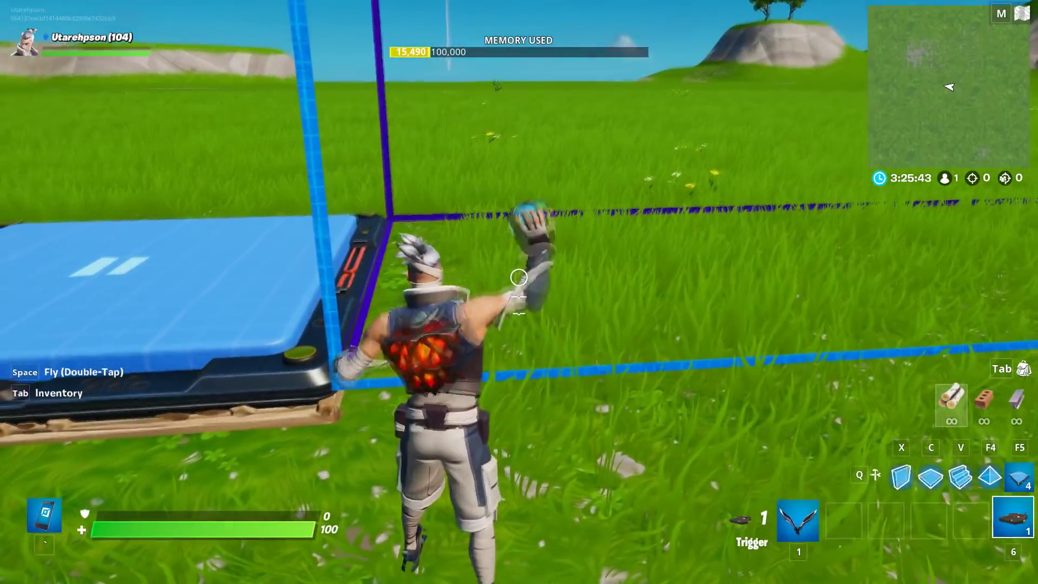
click(519, 278)
key(e)
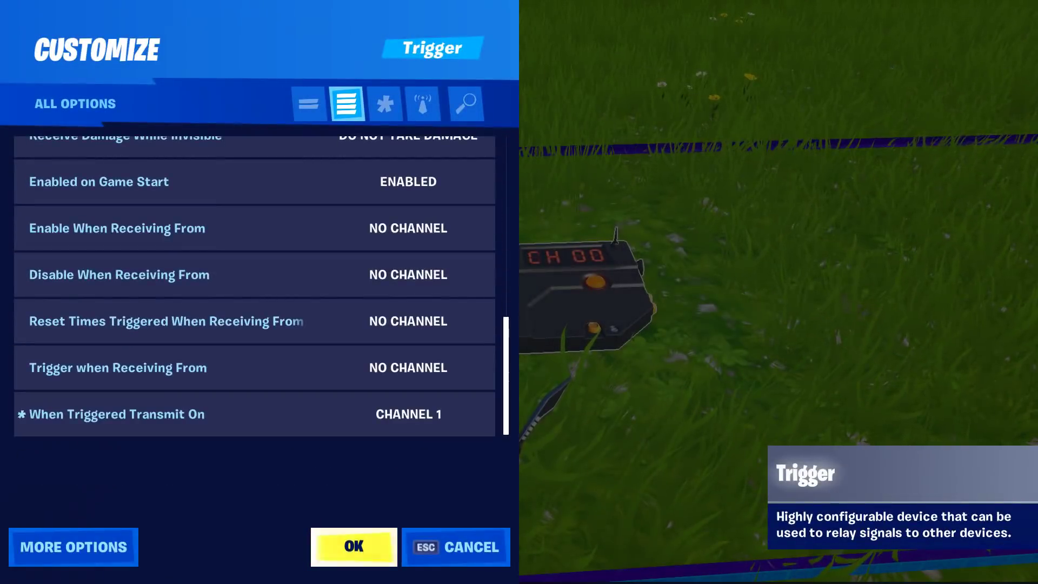
click(354, 547)
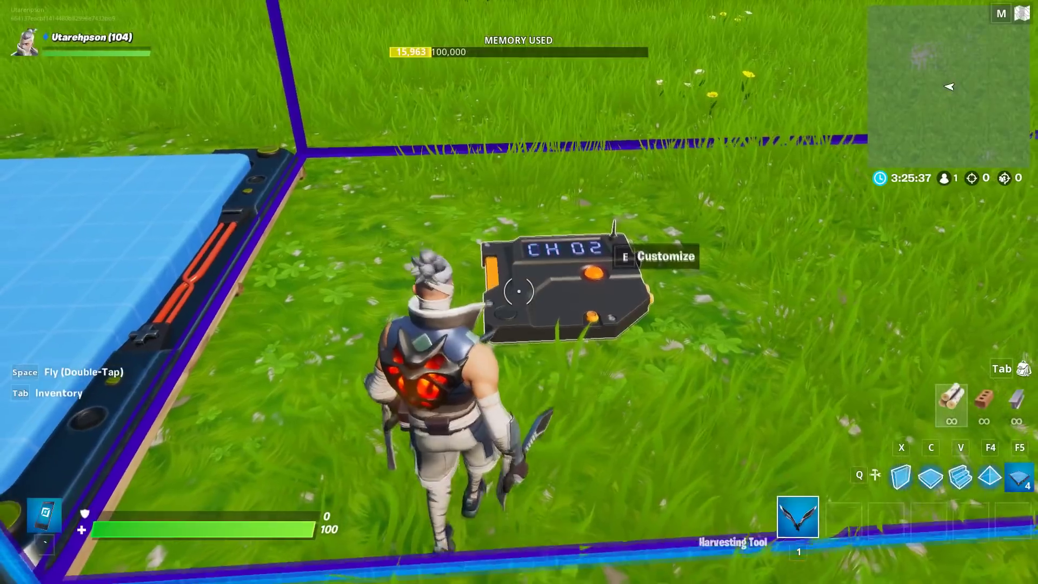
- Duplicate the Trigger in a row along the Sequencer's zone and customize the copies' channels
key(grave)
right_click(519, 291)
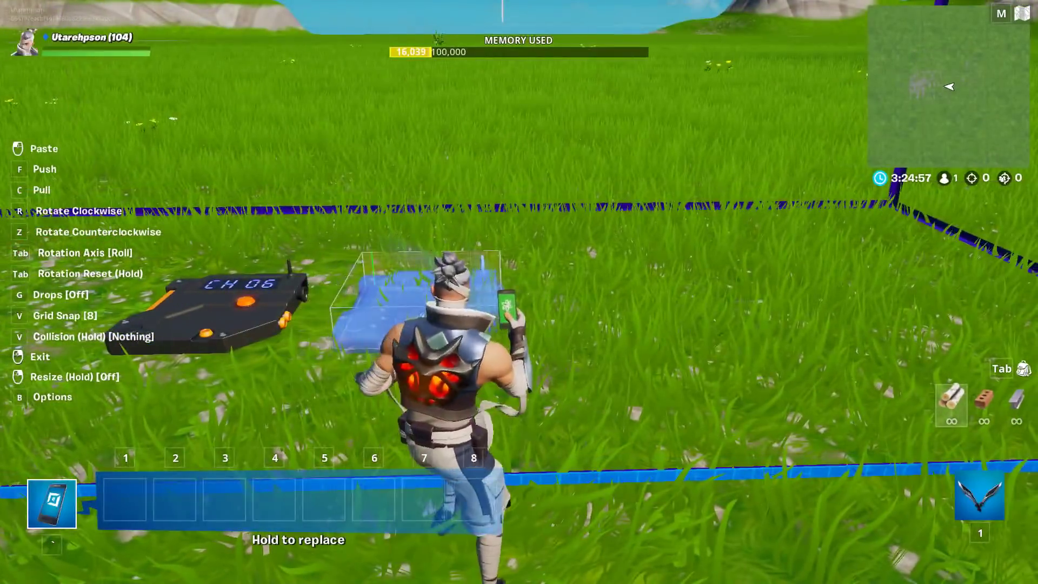
key(e)
click(353, 547)
click(519, 292)
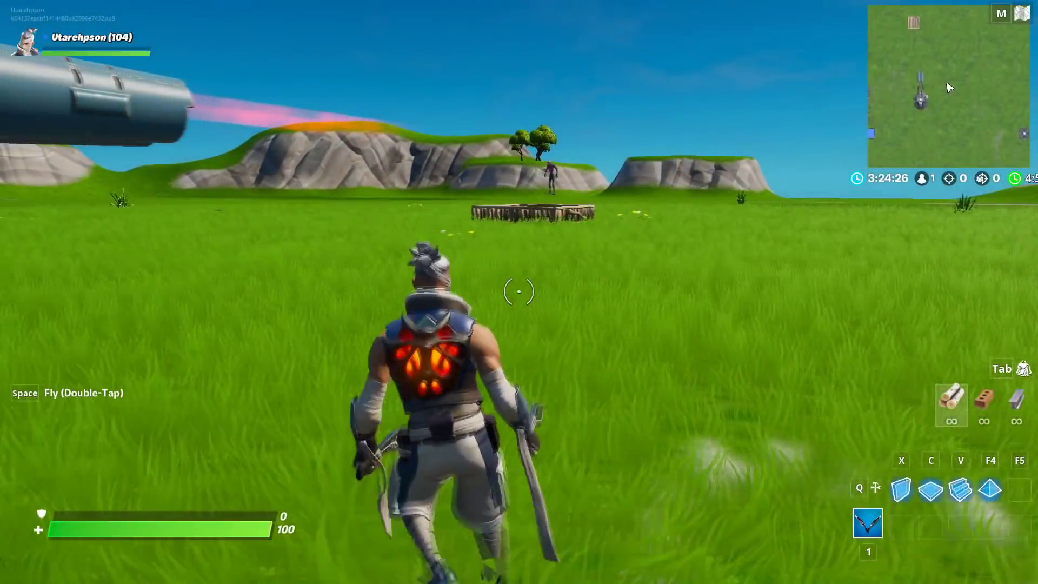
- Walk around the cannon in the running game to examine its base, barrels and beam effects
key(w)
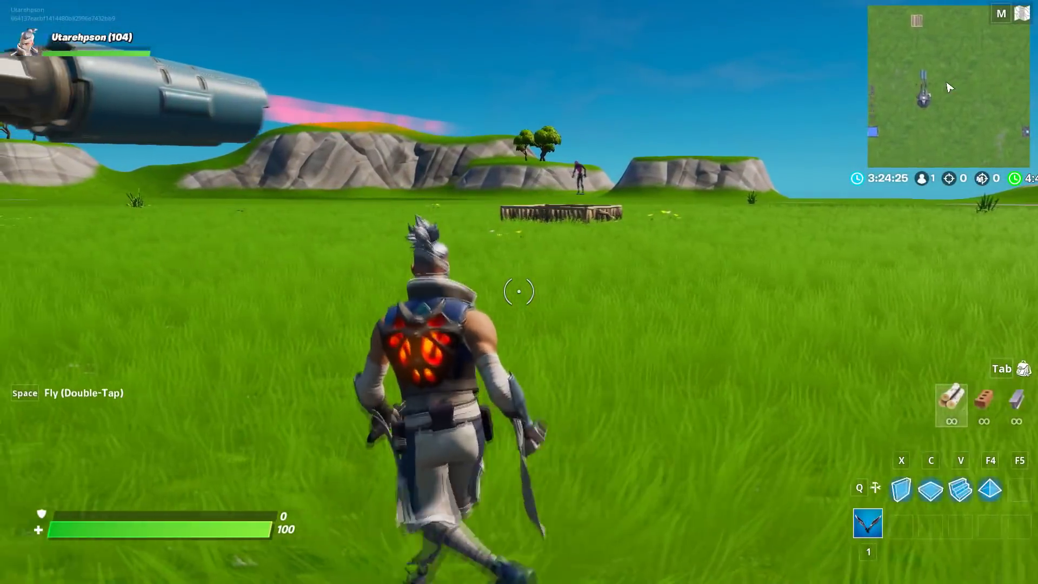
key(w)
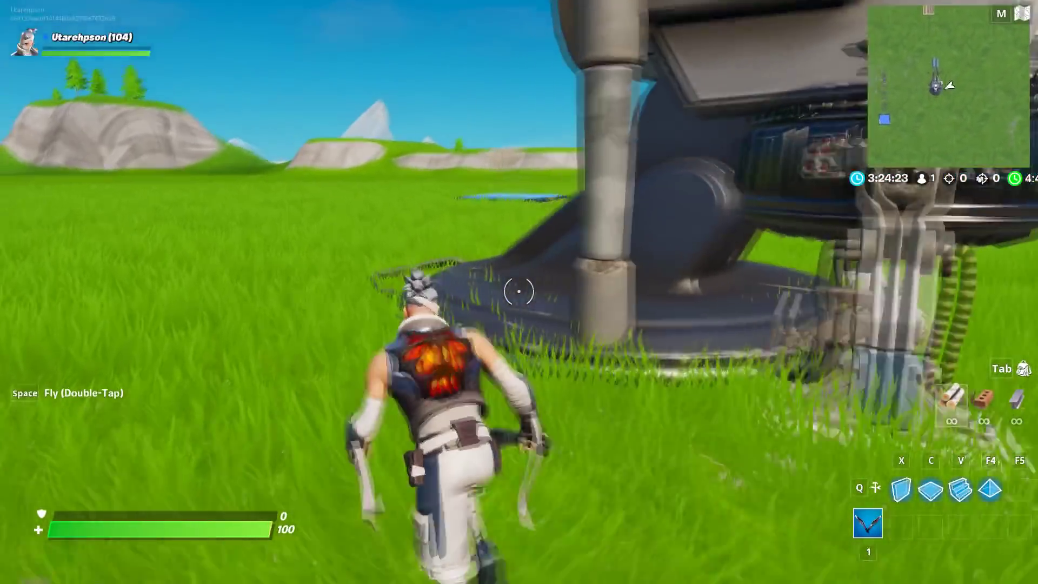
key(s)
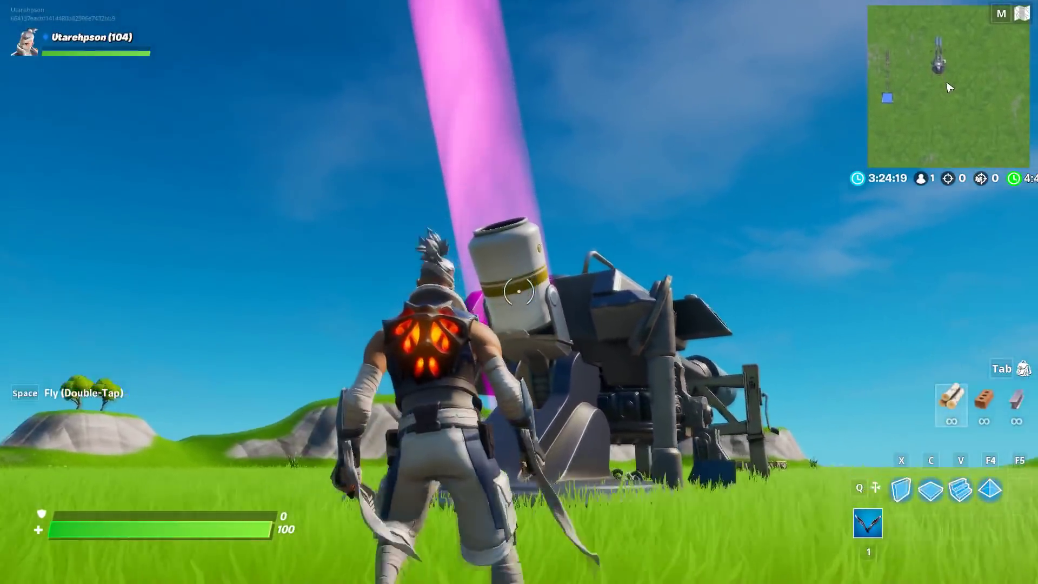
key(w)
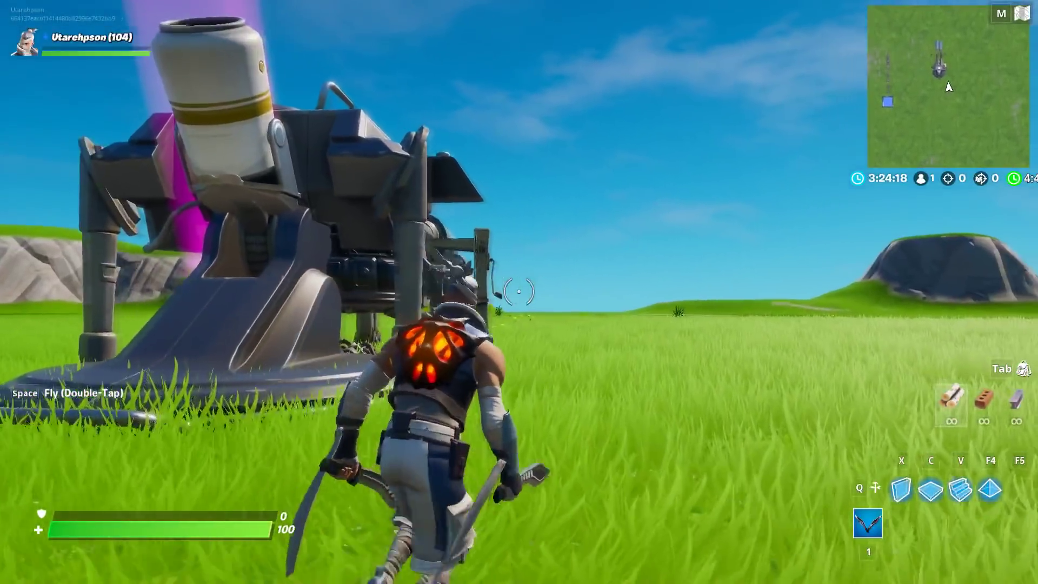
key(w)
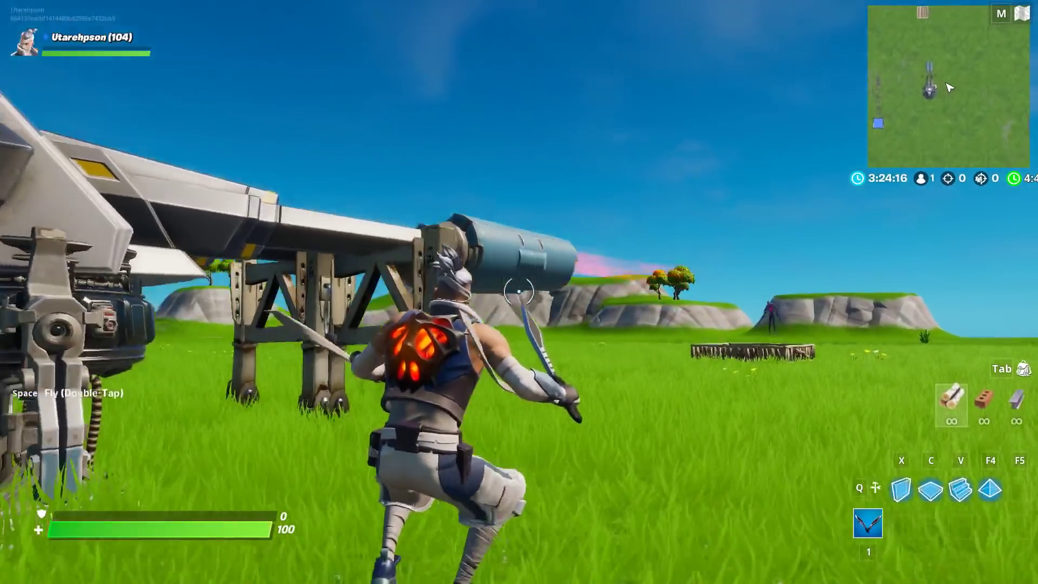
key(d)
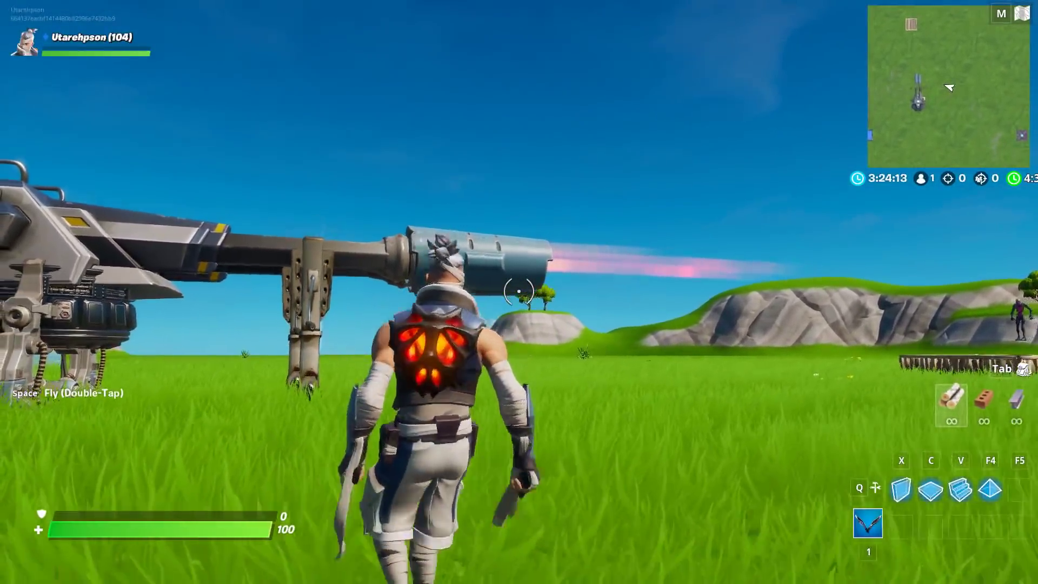
- Watch the cannon's timed charging and firing effects from the side and check the explosives at the target pen
key(s)
key(d)
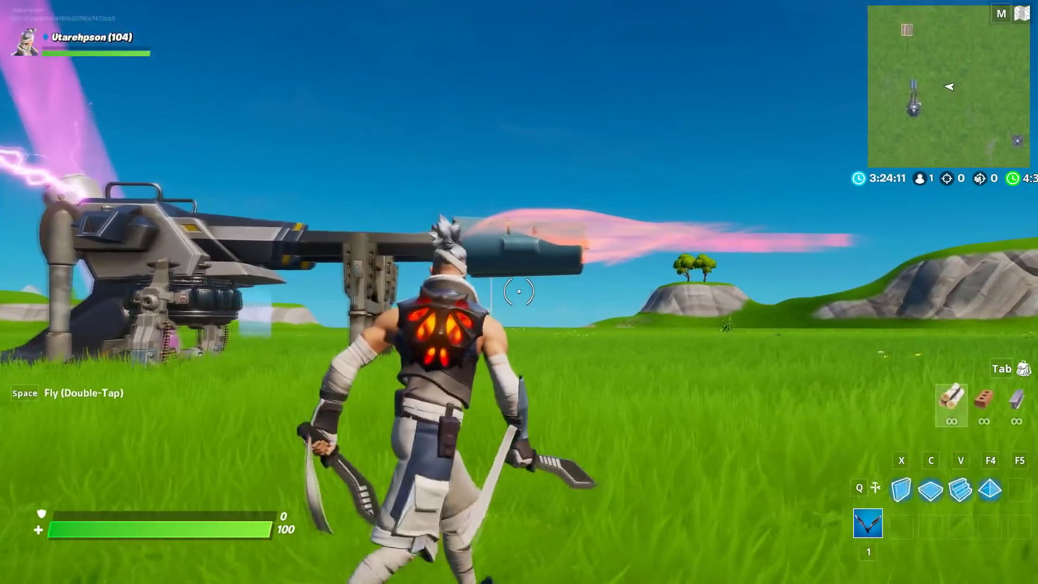
key(w)
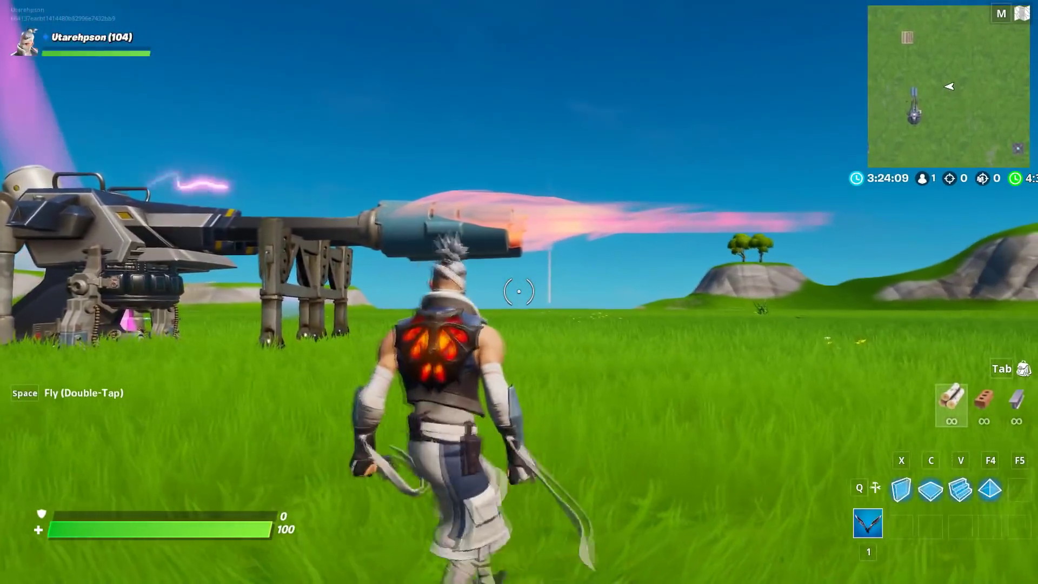
key(a)
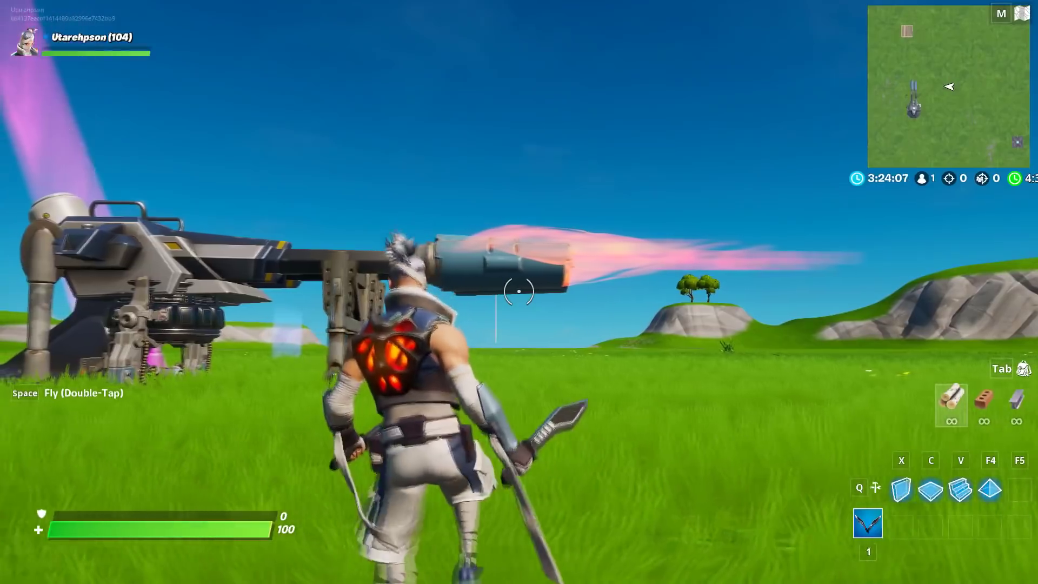
key(a)
key(w)
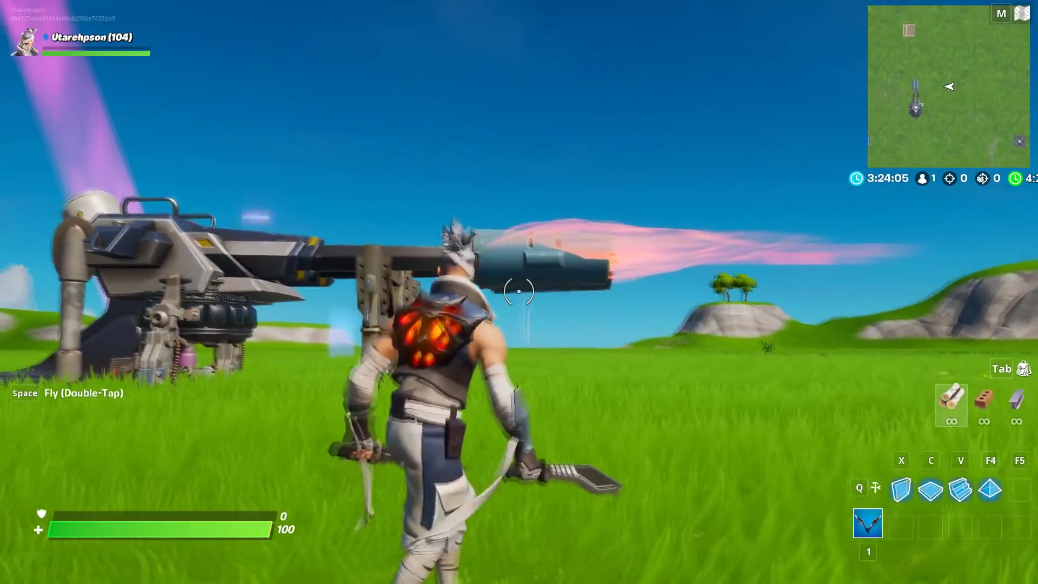
key(s)
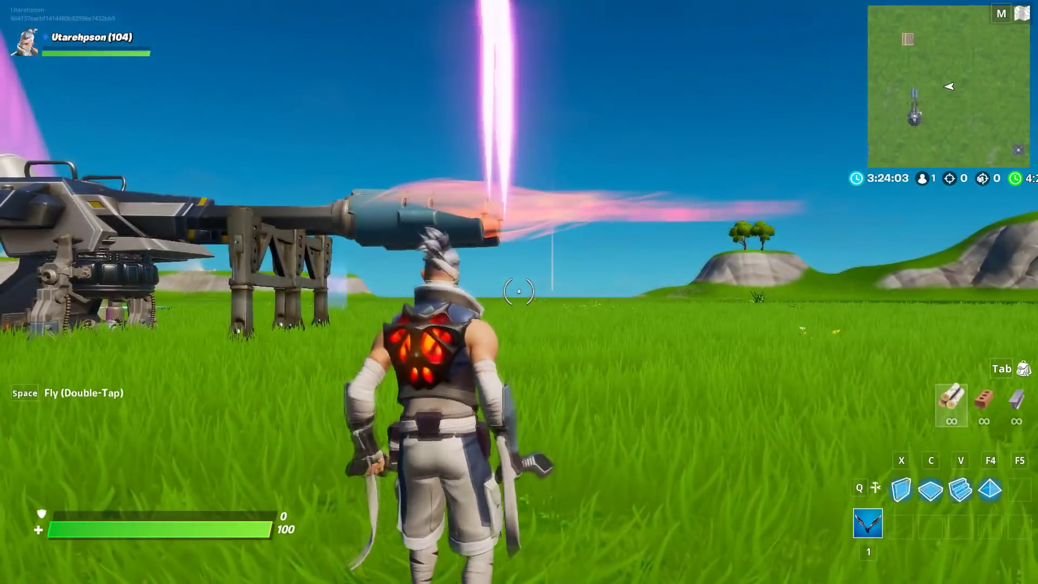
key(w)
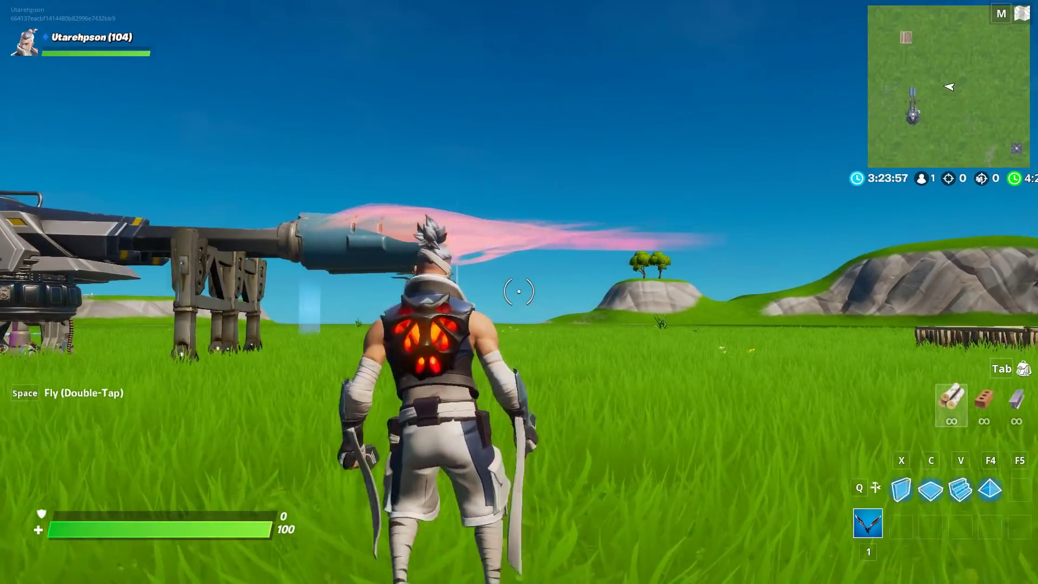
key(w)
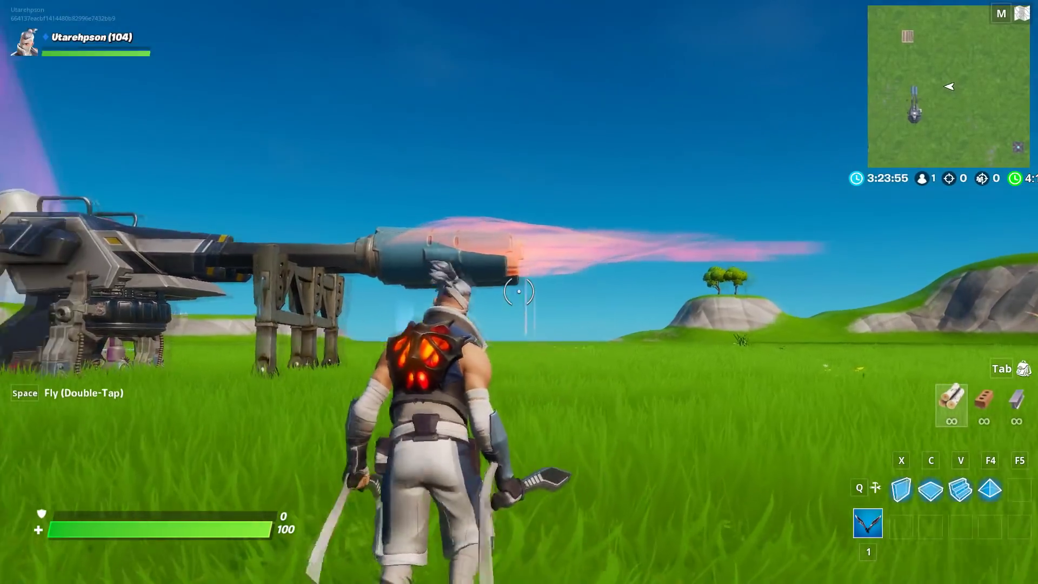
key(a)
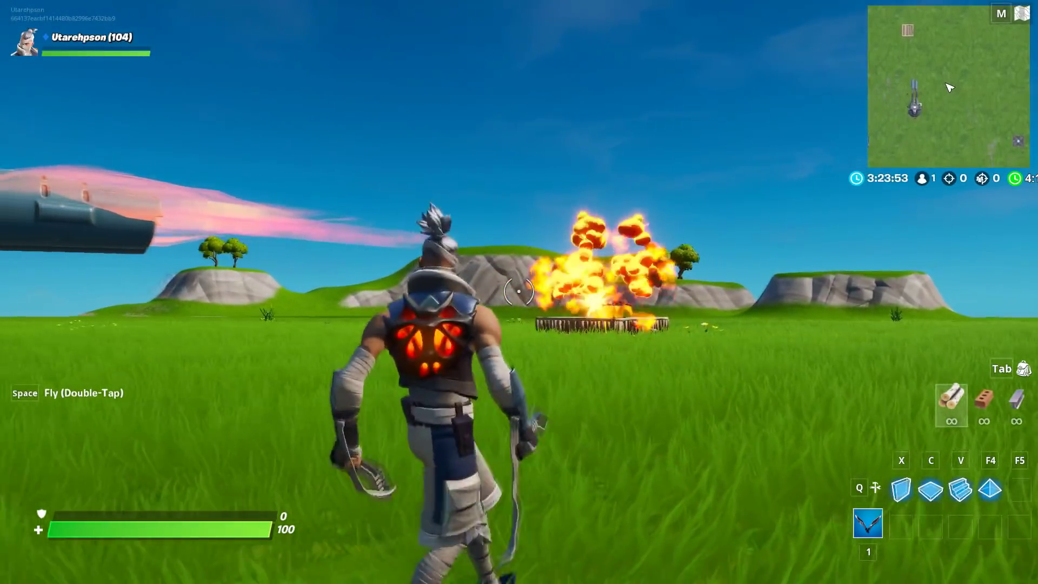
key(a)
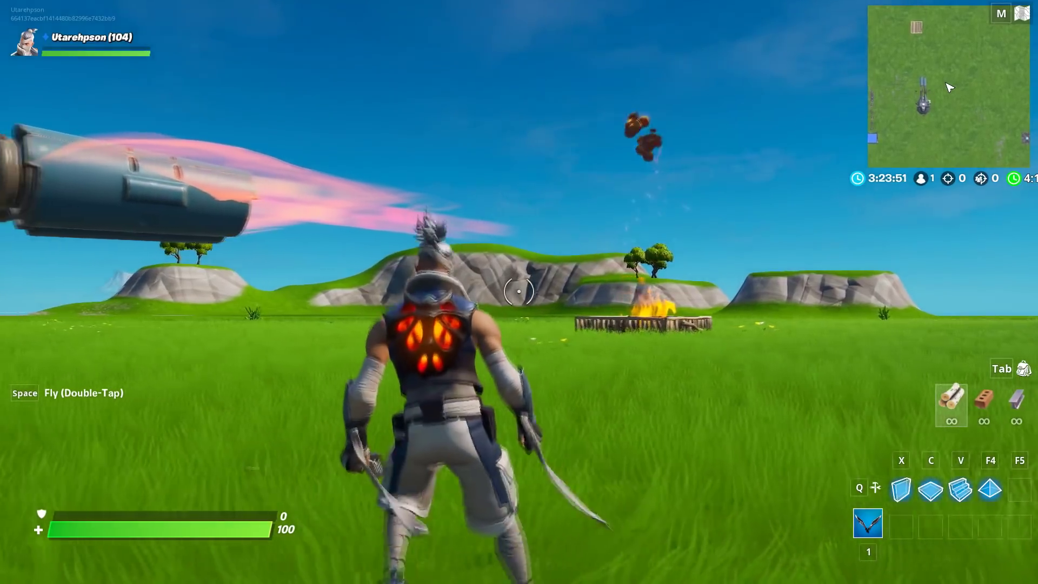
- Move toward the burning target pen and examine the cannon's glowing muzzles and beam from the front
key(w)
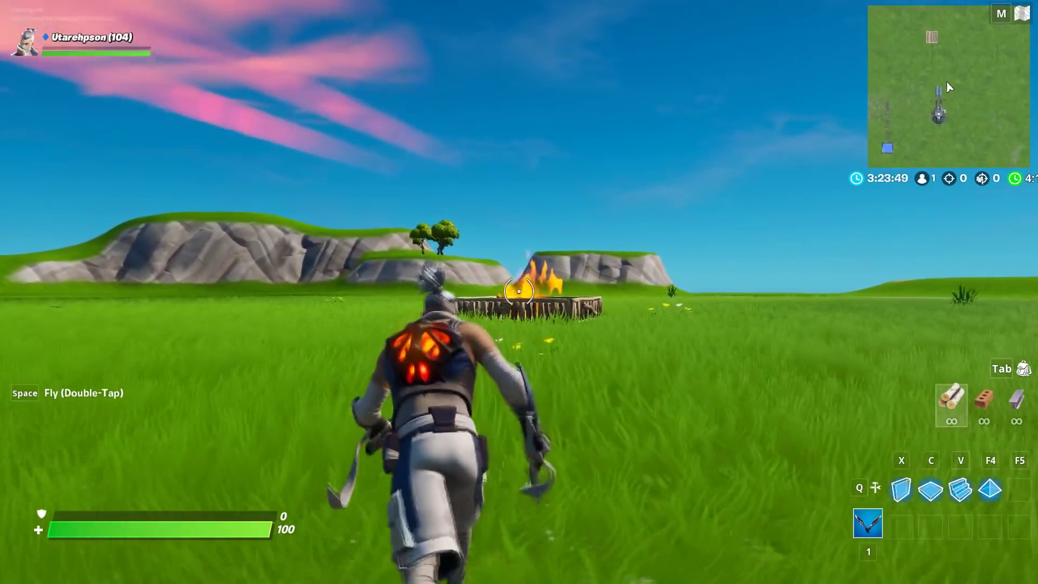
key(d)
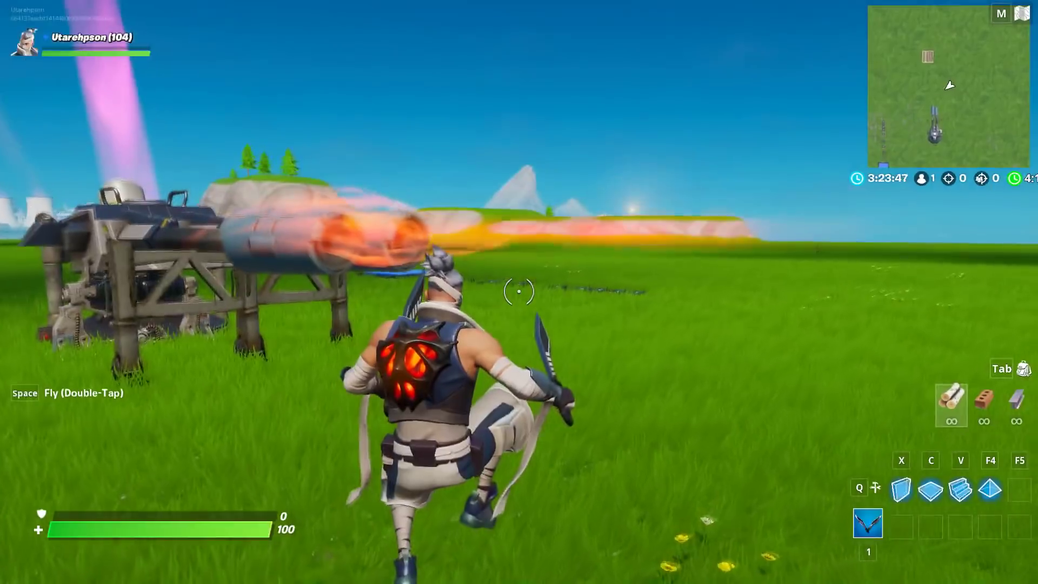
key(a)
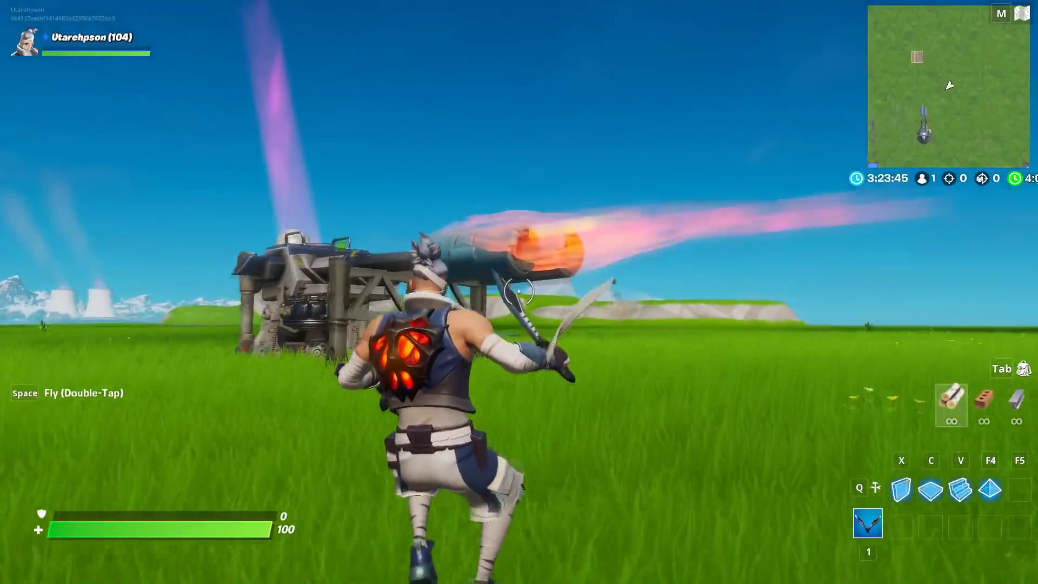
key(s)
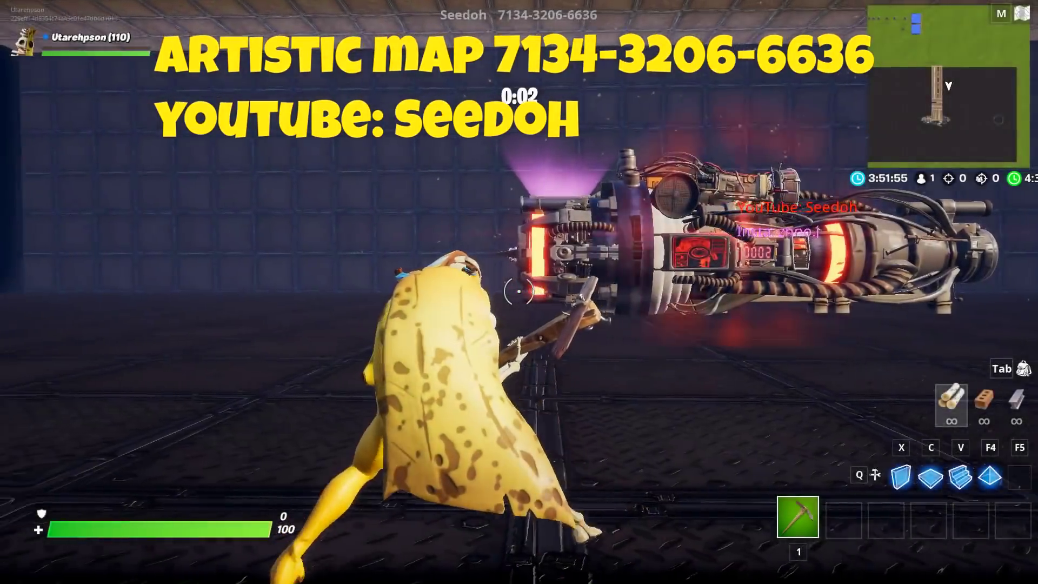
- Fly over the grass island to view the large thumbs-up and bell builds
key(w)
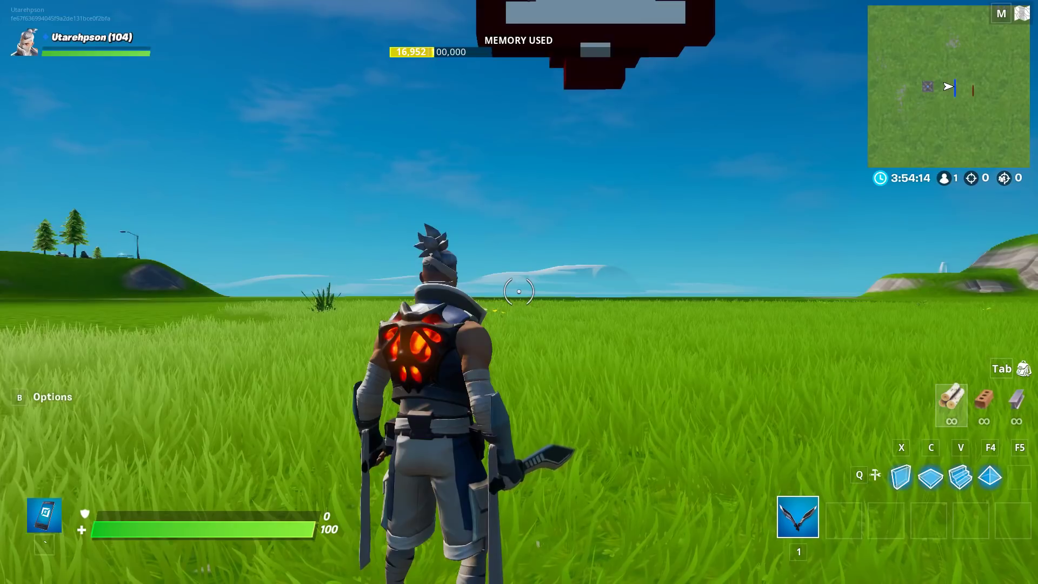
key(space)
key(space)
key(s)
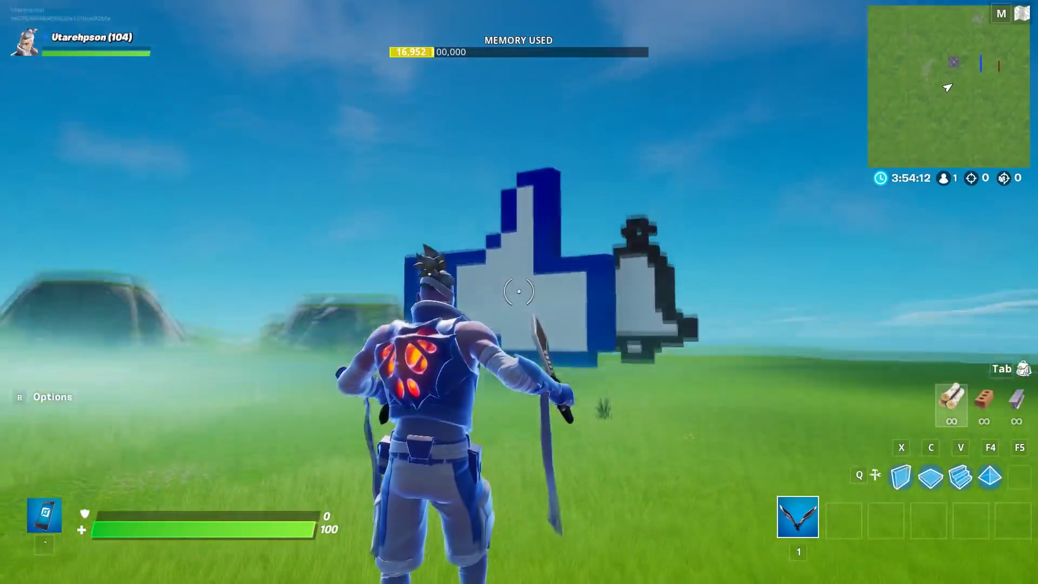
- Fly around the thumbs-up and bell builds to examine them from the front, sides and a distance
key(grave)
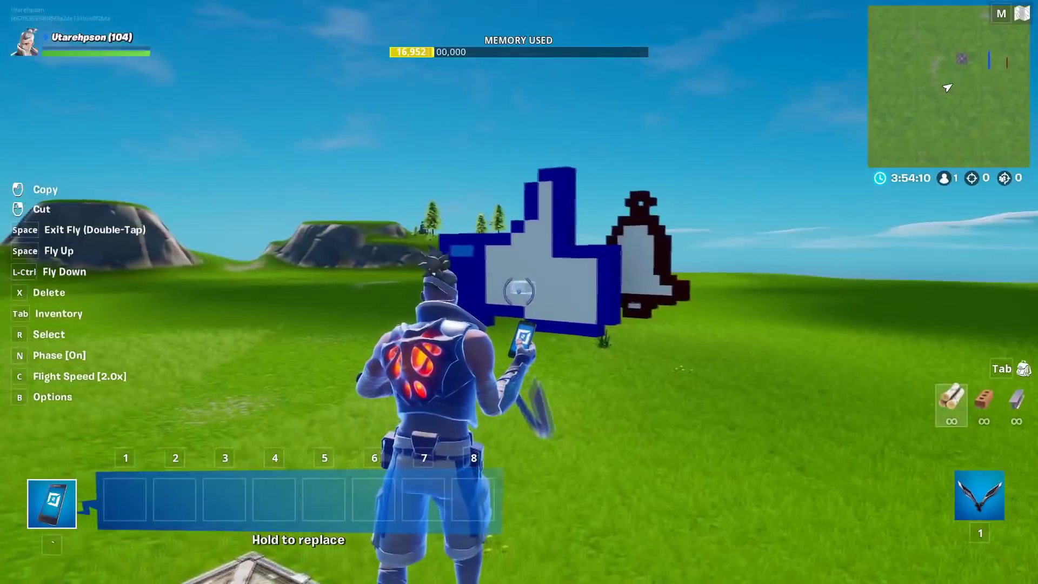
key(d)
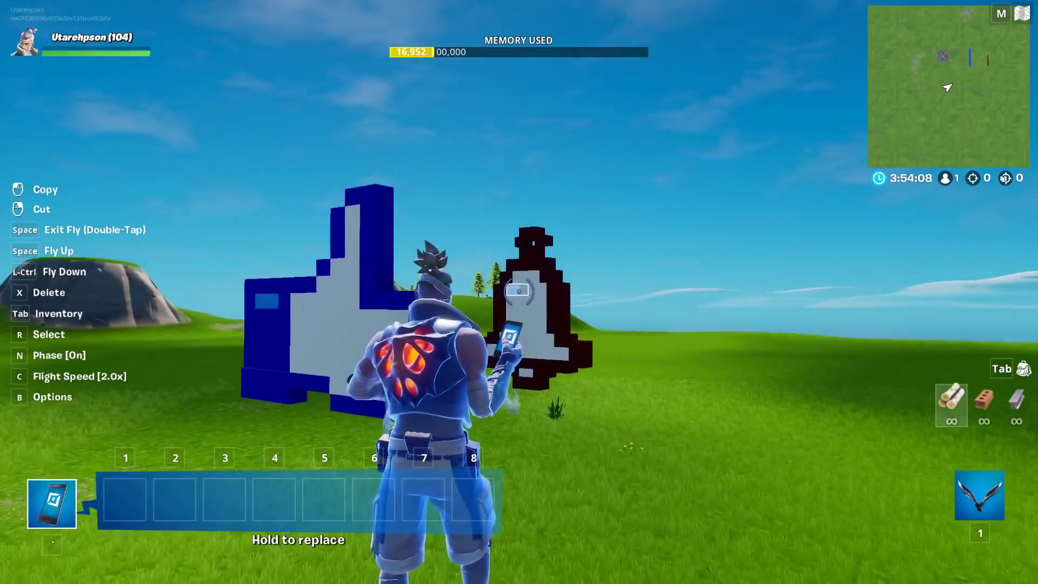
key(a)
key(s)
key(w)
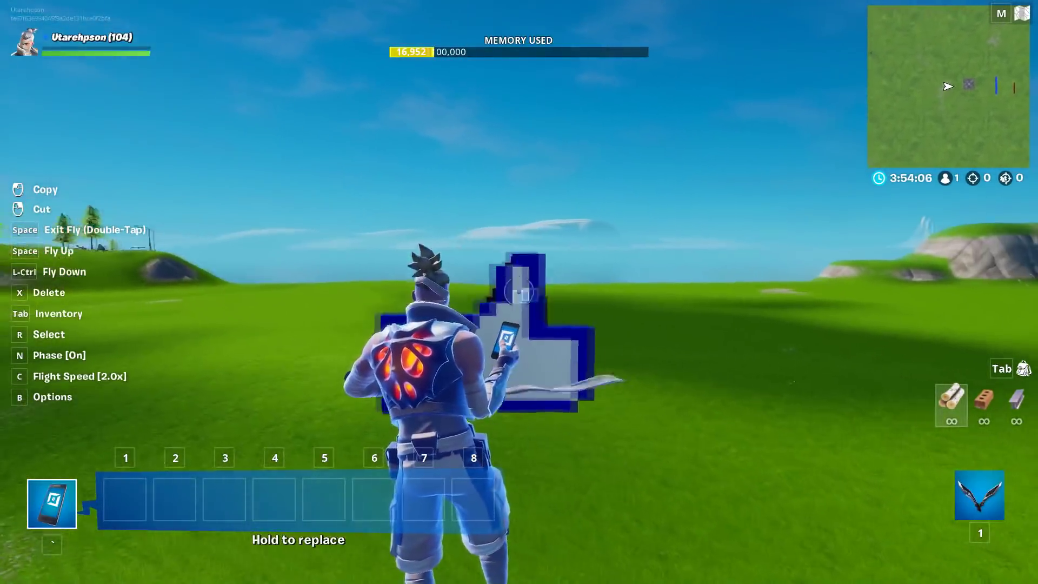
key(d)
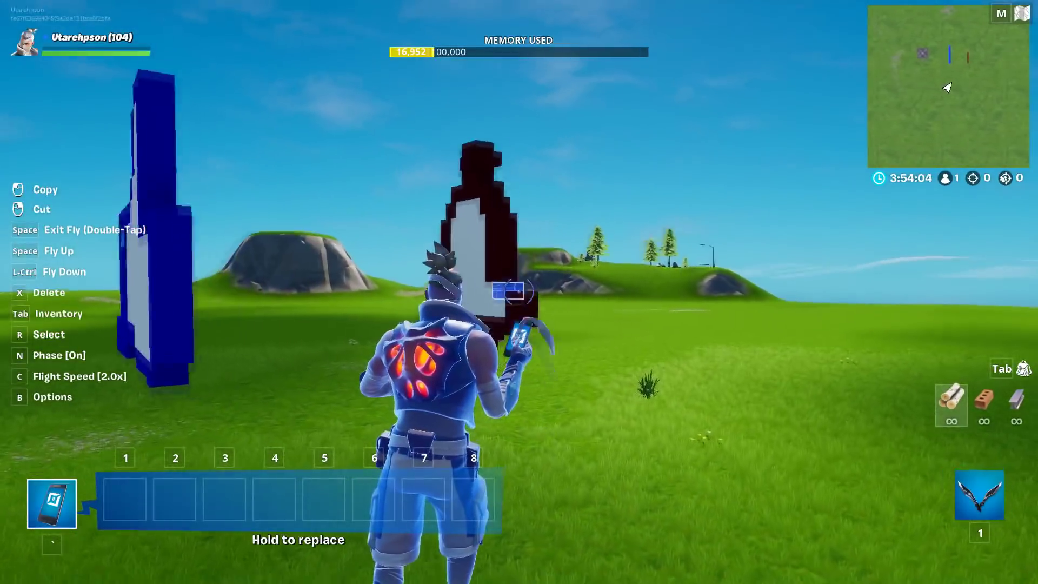
key(ctrl)
key(a)
key(space)
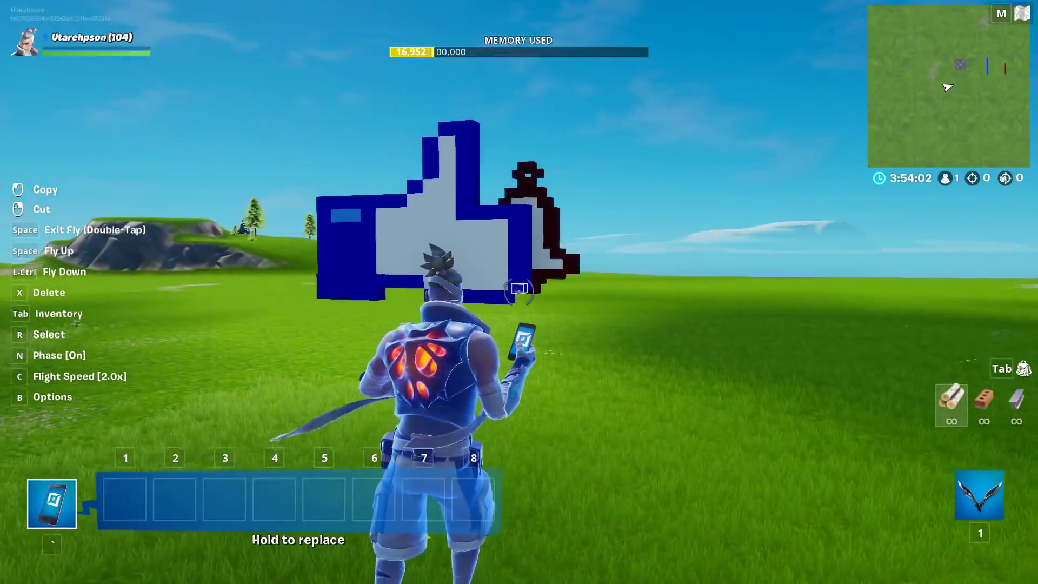
key(a)
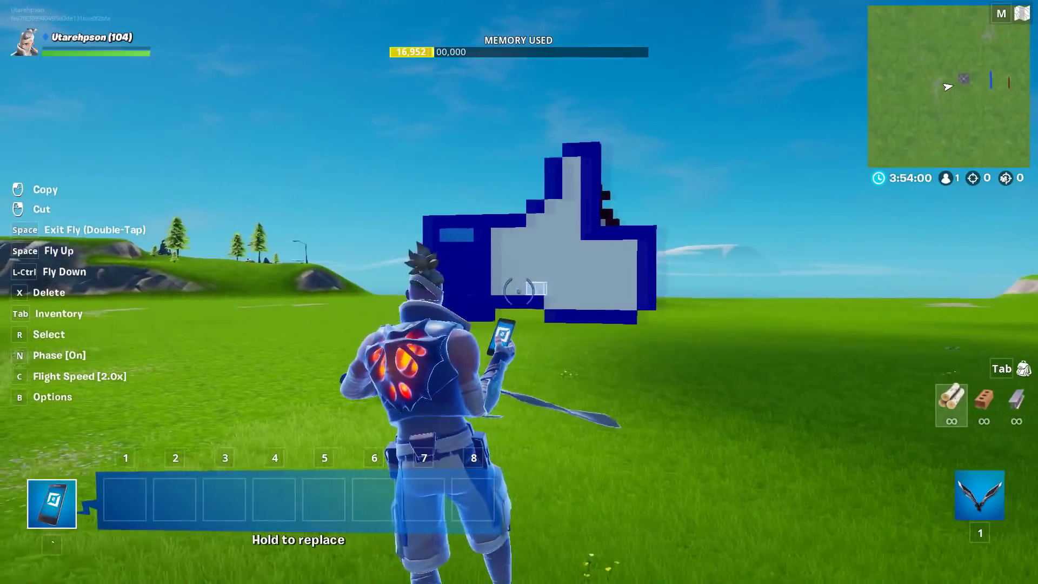
key(a)
key(d)
key(w)
key(d)
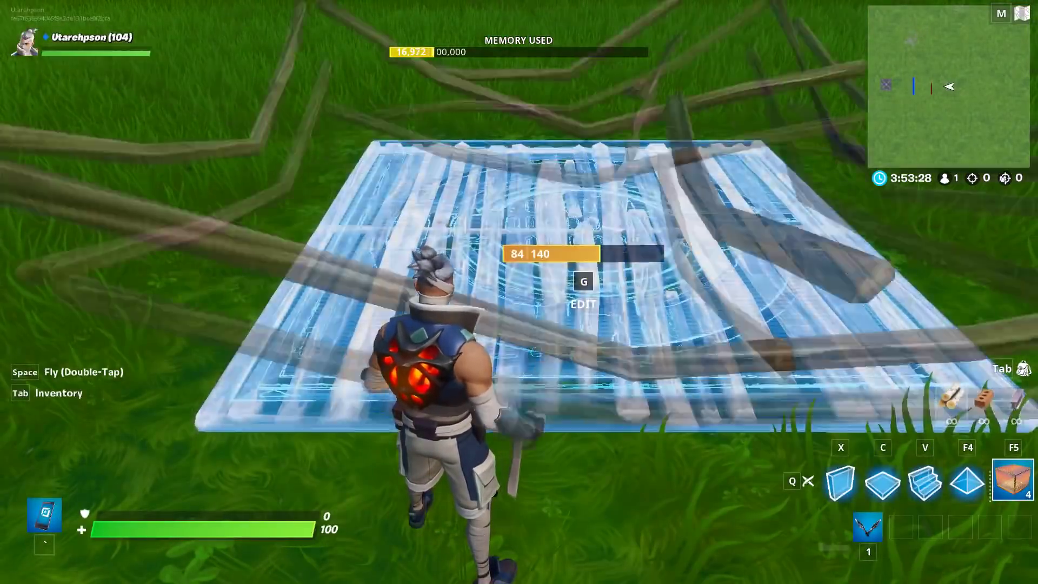
- Place a barrier device on the grass near the bell, with Starfield style and enabled during all phases
click(519, 292)
key(e)
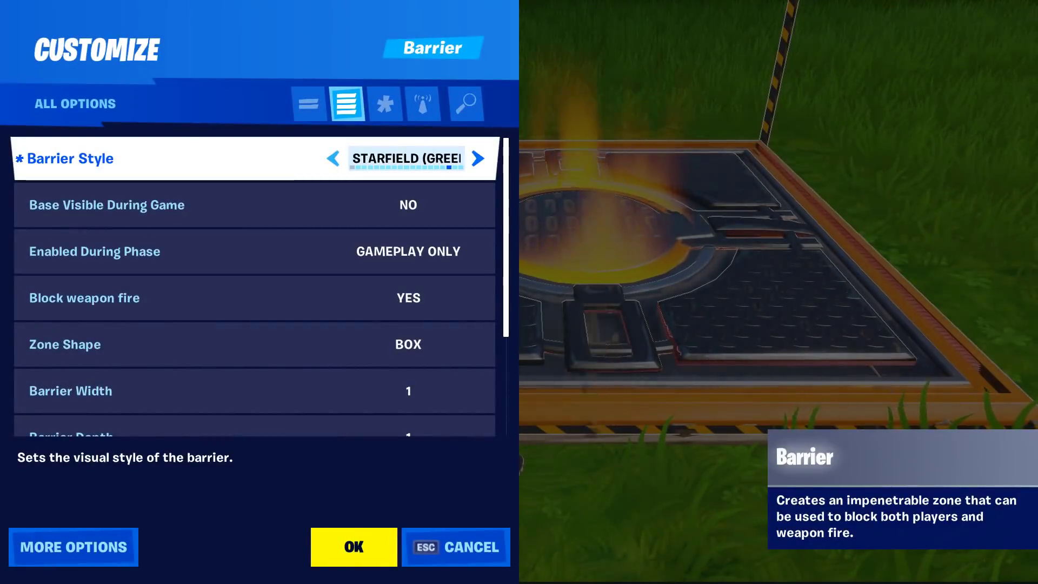
key(Left)
key(Down)
key(Down)
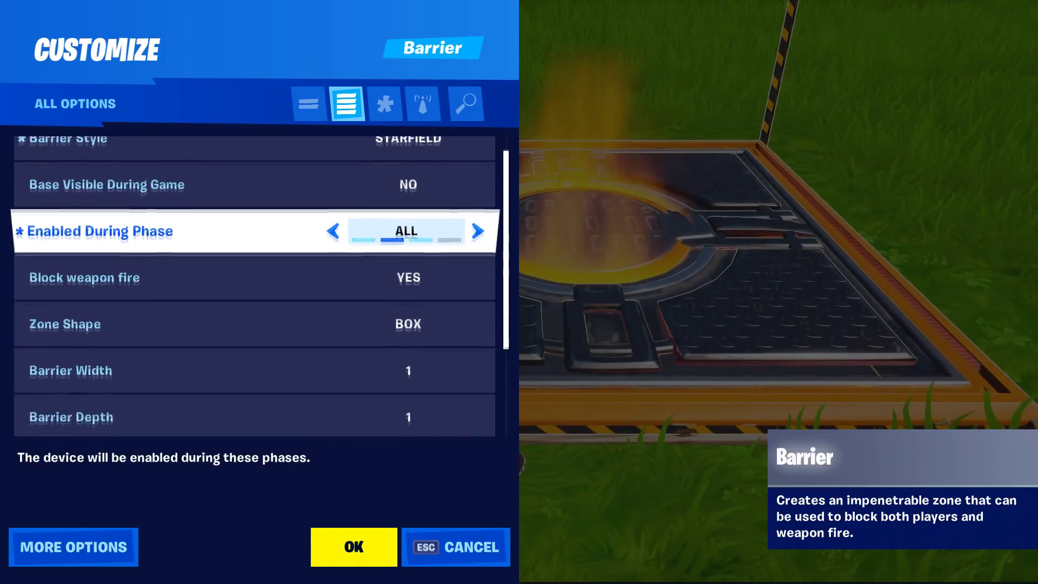
- Set the barrier's width to 6, depth to 2 and height to 5 tiles
key(Down)
key(Down)
key(Down)
key(Right)
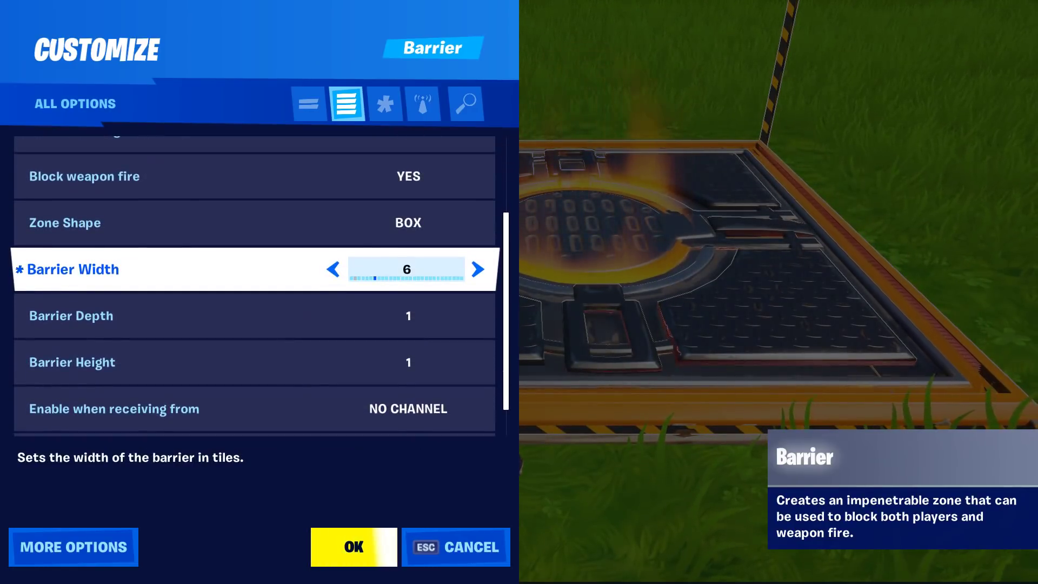
key(Down)
key(Down)
key(Right)
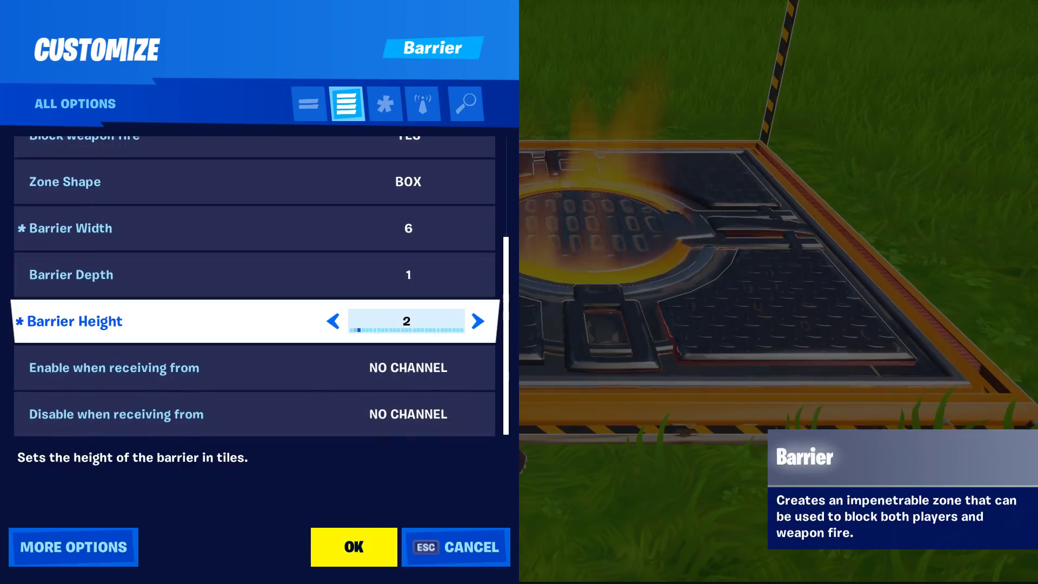
key(Up)
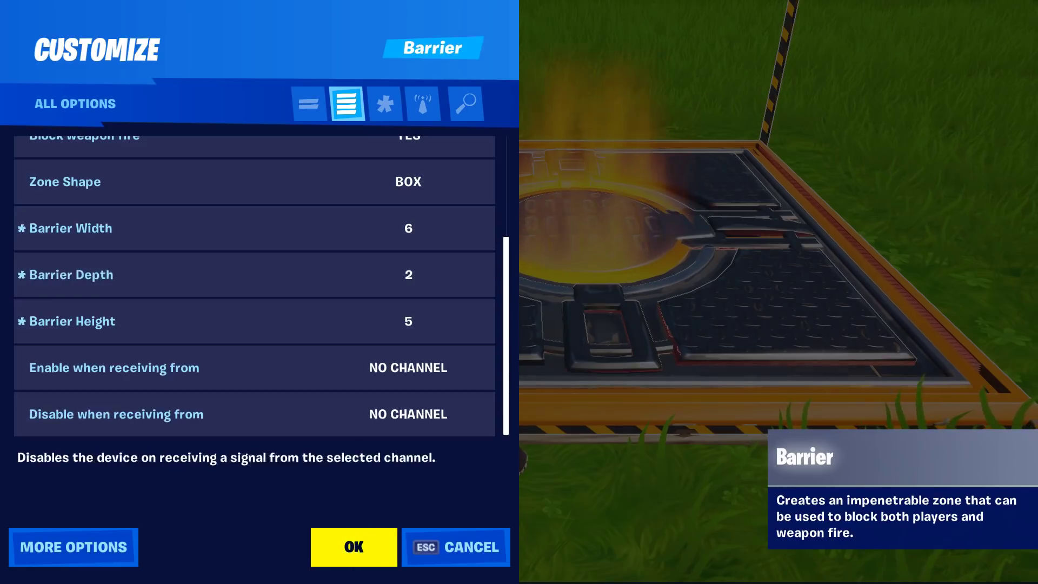
click(354, 546)
- Check the starfield backdrop around the bell from several sides and set the barrier's depth to 3 tiles
key(space)
key(space)
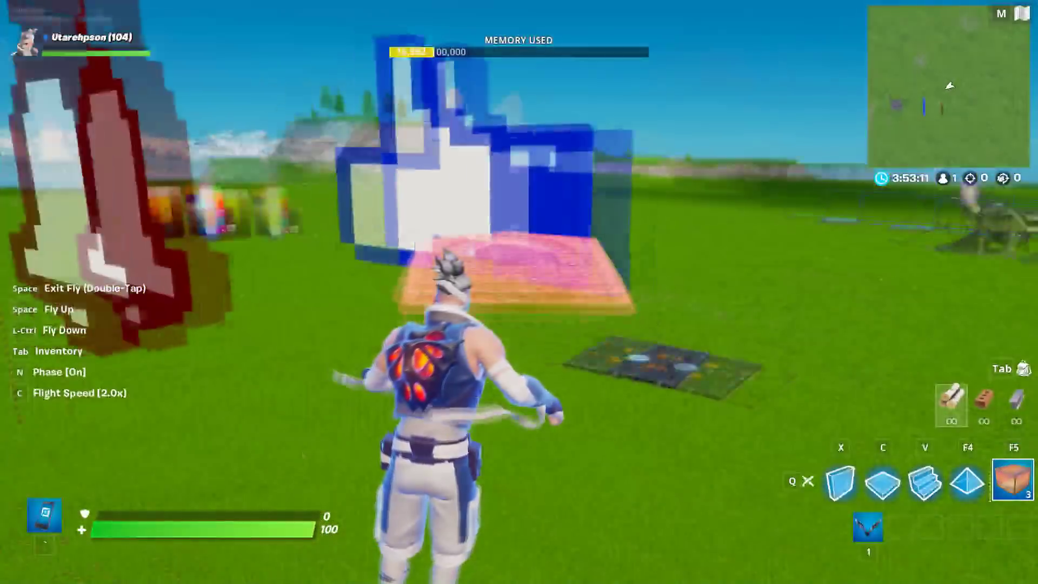
key(d)
key(a)
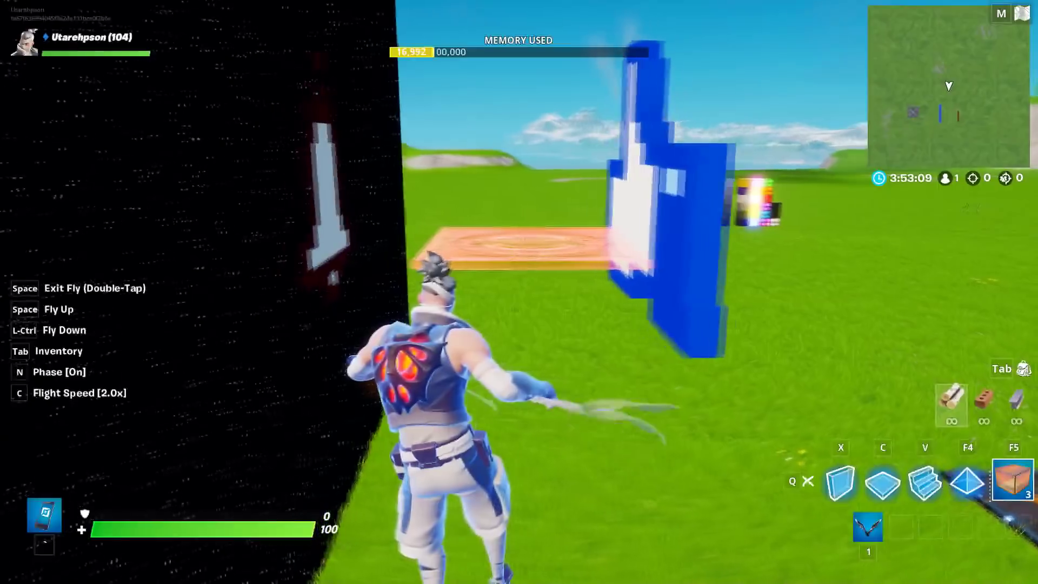
key(w)
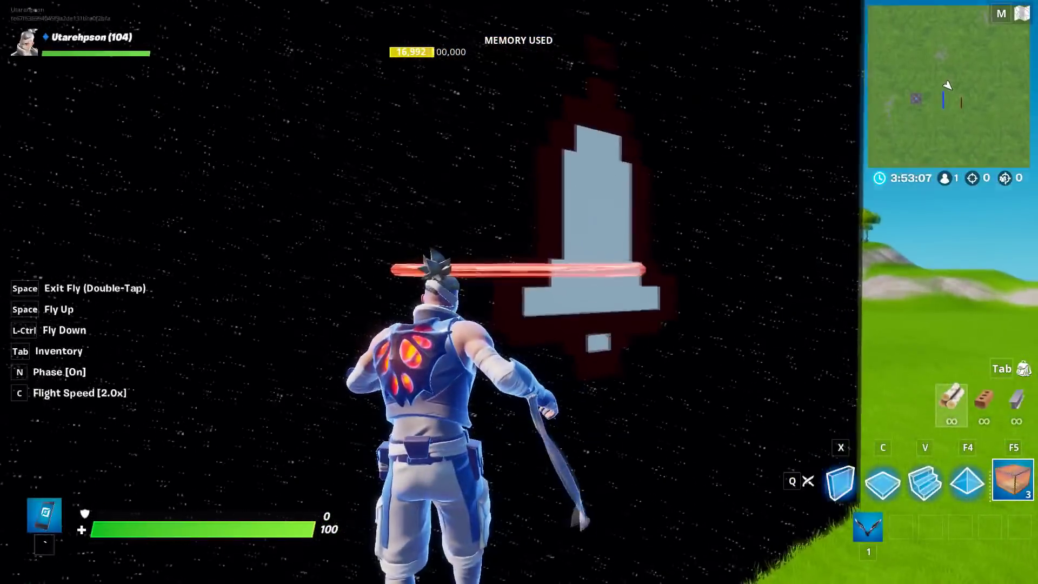
key(w)
key(a)
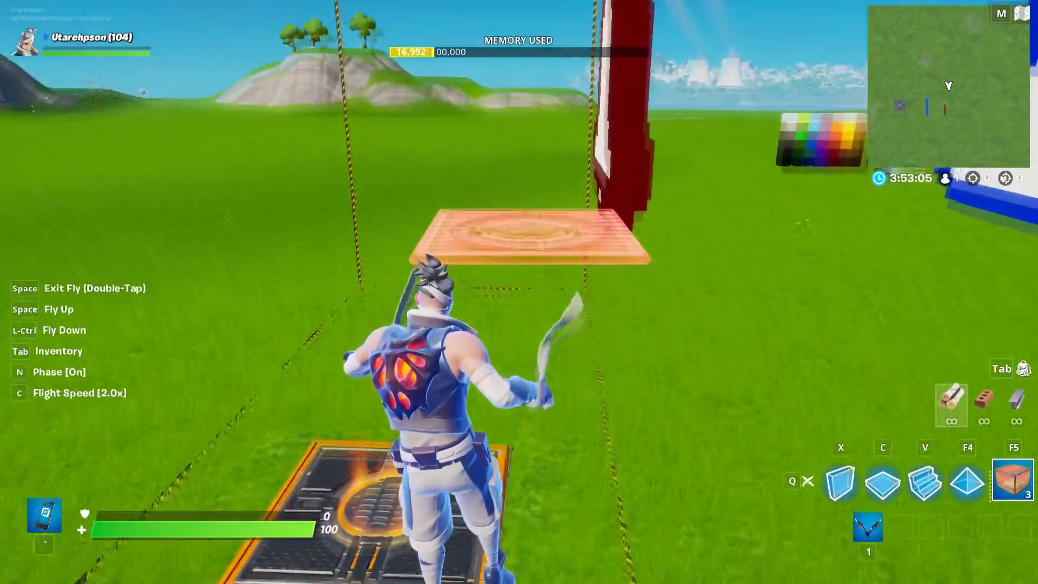
key(e)
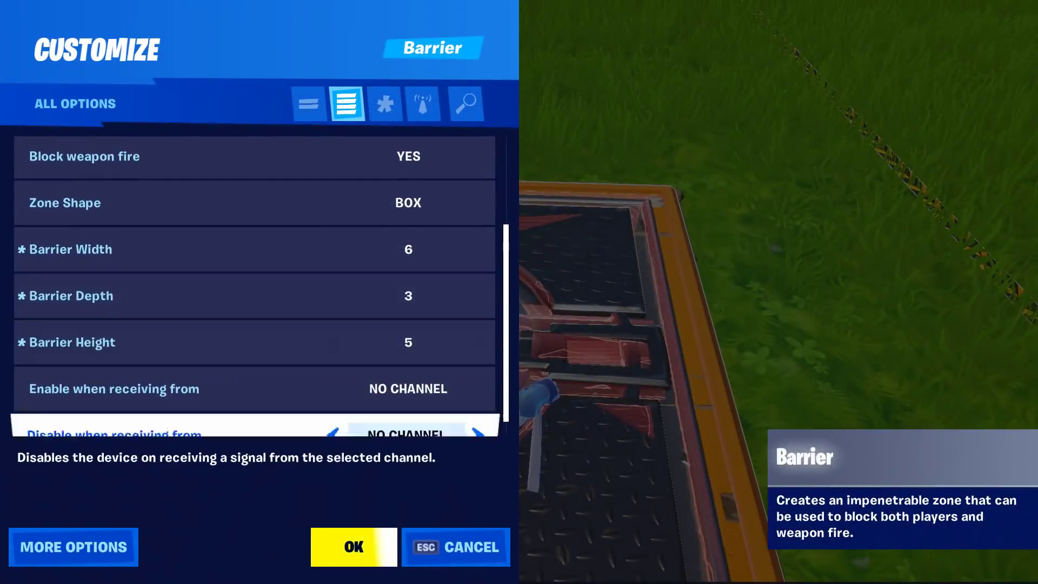
key(Return)
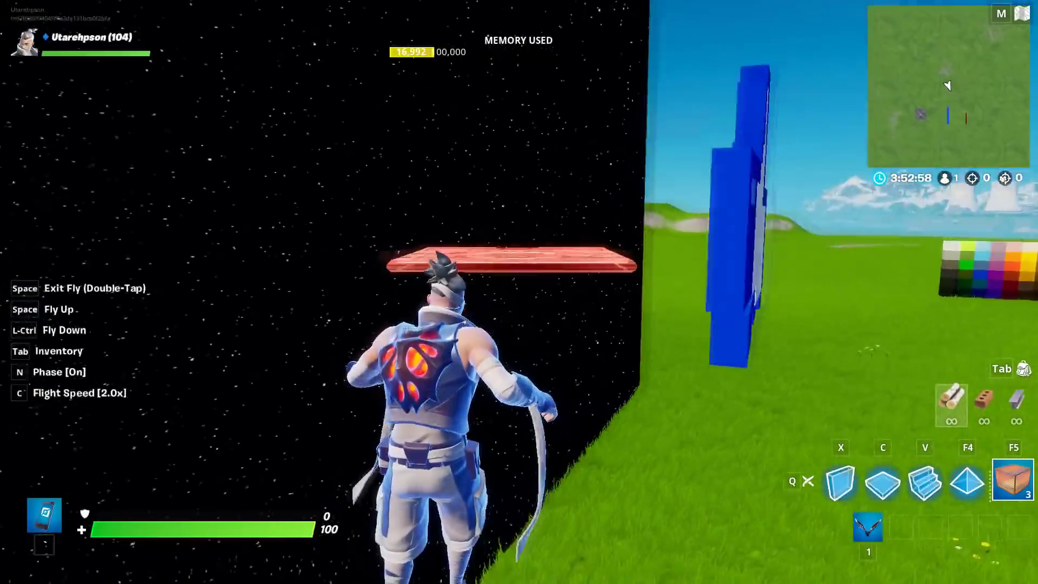
- Reopen the starfield barrier's settings at the zone shape option
key(a)
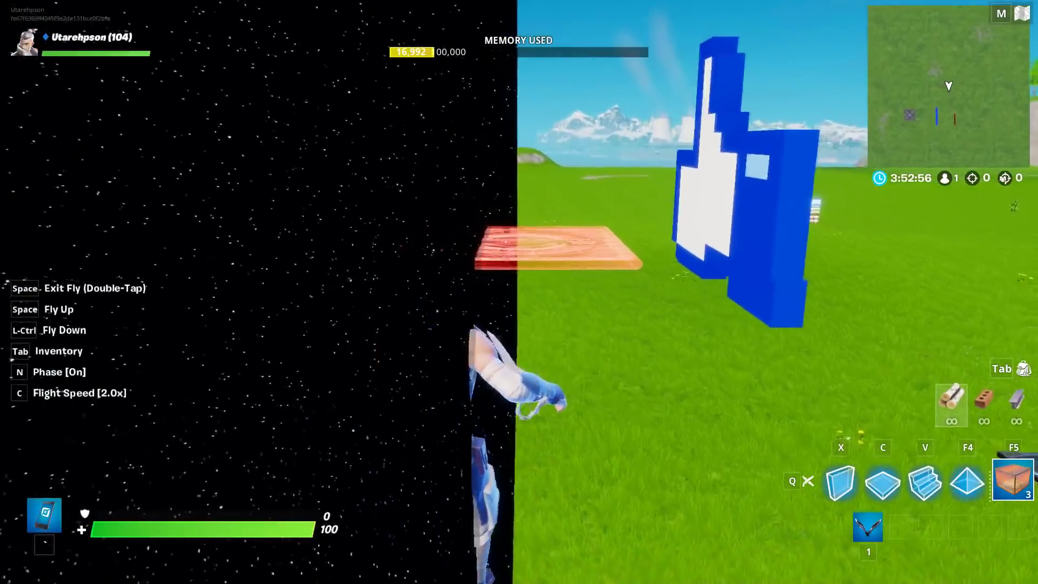
key(e)
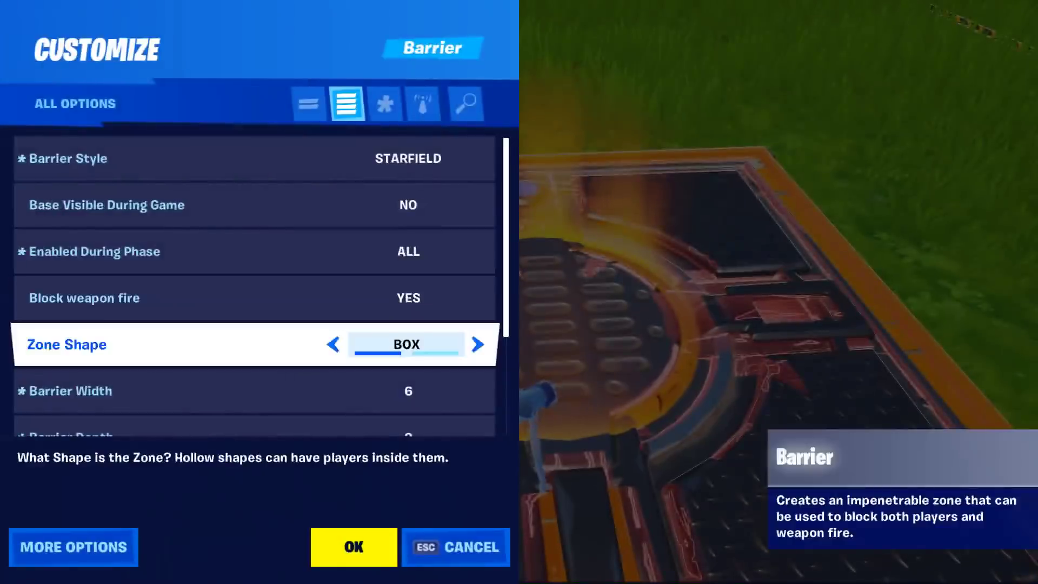